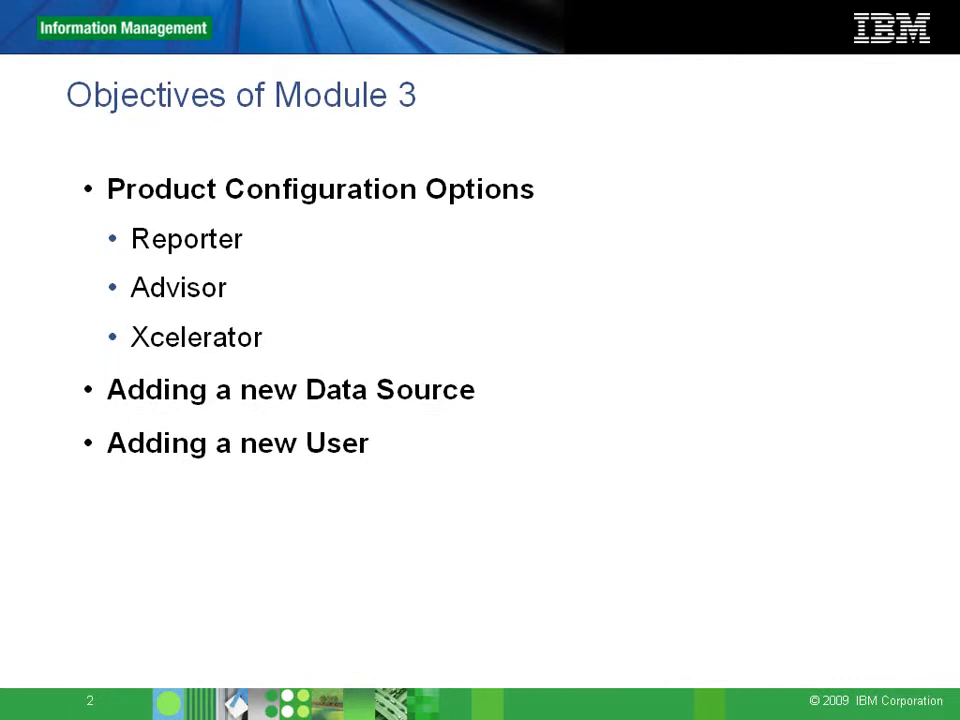
# - Present the Objectives of Module 3 slide and begin switching to another window with Alt+Tab
pyautogui.hotkey('alt', 'Tab')
pyautogui.hotkey('alt', 'Tab')
pyautogui.hotkey('alt', 'Tab')
pyautogui.hotkey('alt', 'Tab')
pyautogui.hotkey('alt', 'Tab')
pyautogui.hotkey('alt', 'Tab')
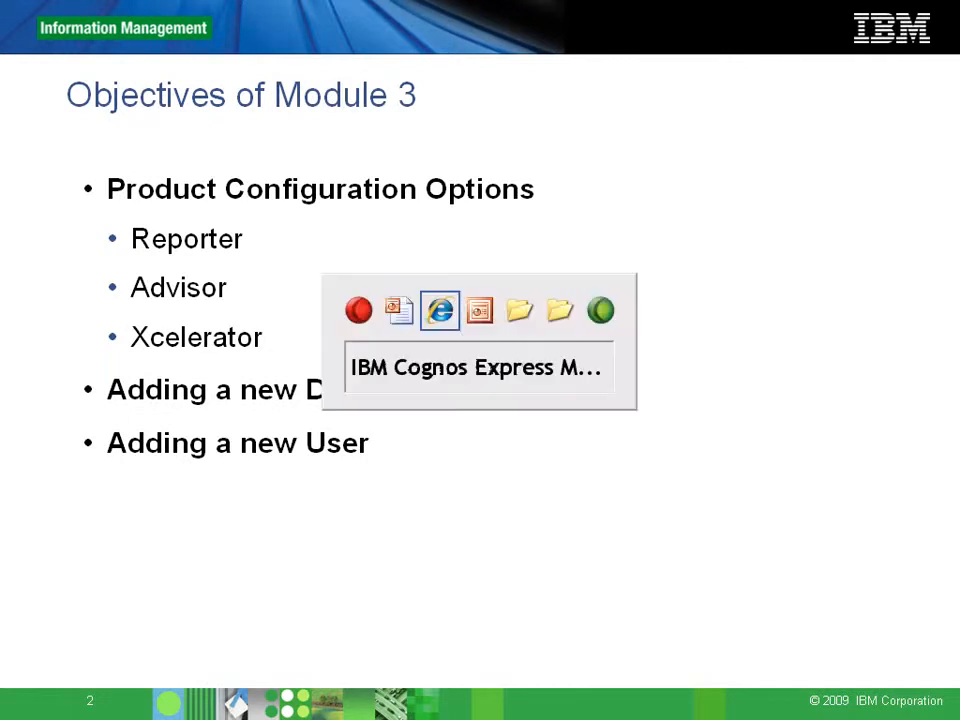
# - Bring the Cognos Express Manager console forward and show the Advisor product page
pyautogui.hotkey('alt', 'Tab')
pyautogui.hotkey('alt', 'Tab')
pyautogui.hotkey('alt', 'Tab')
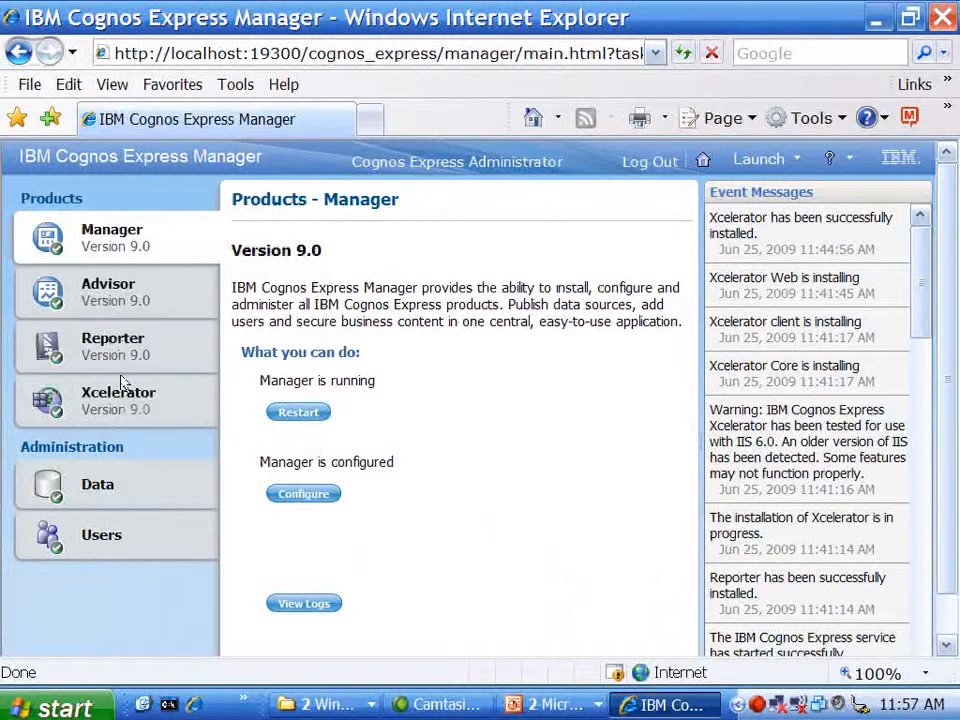
pyautogui.click(134, 300)
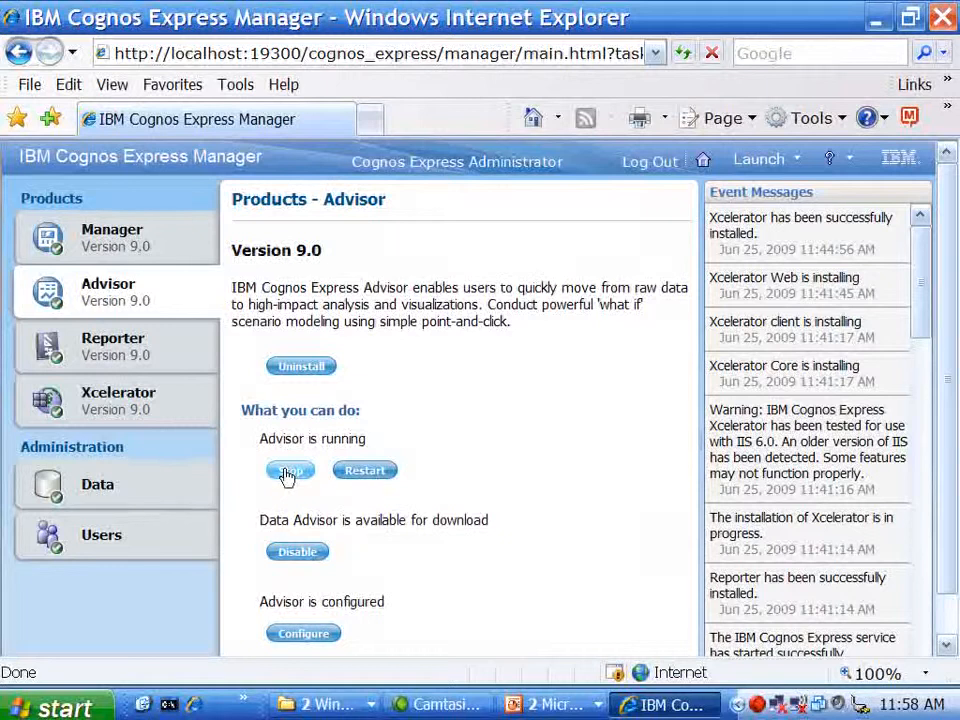
# - Toggle the Data Advisor download, review Advisor settings without changes, then go to Reporter
pyautogui.click(312, 562)
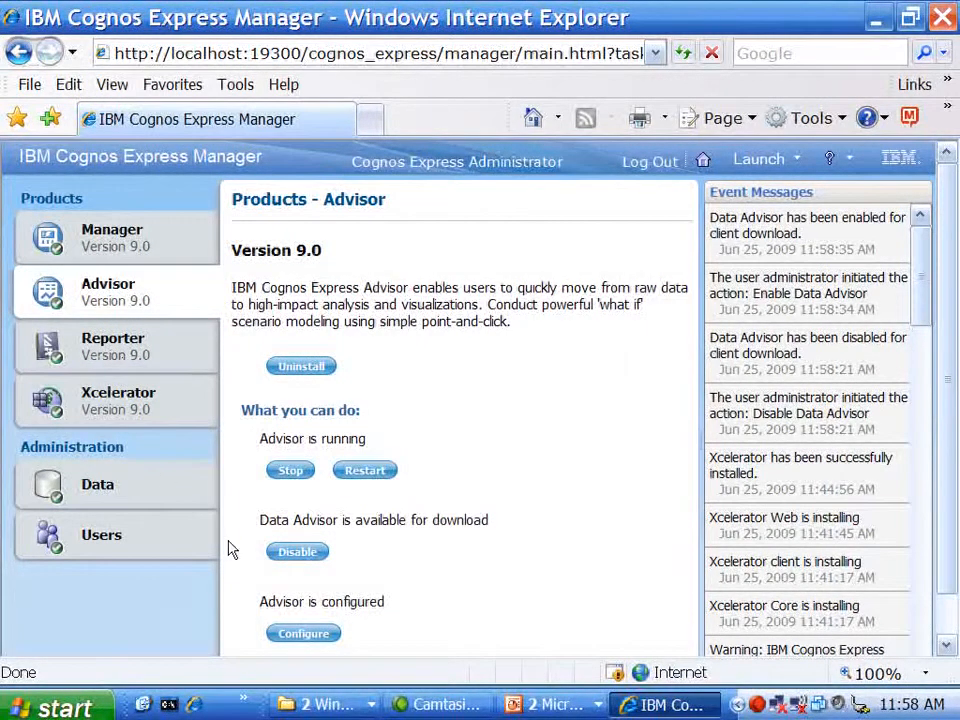
pyautogui.click(304, 637)
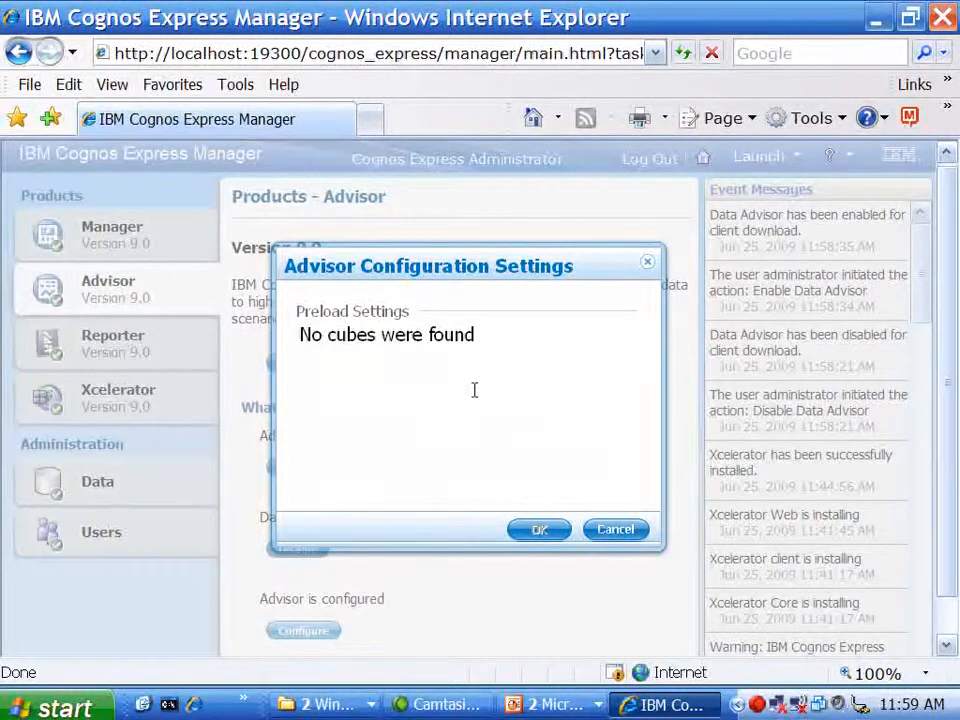
pyautogui.click(615, 530)
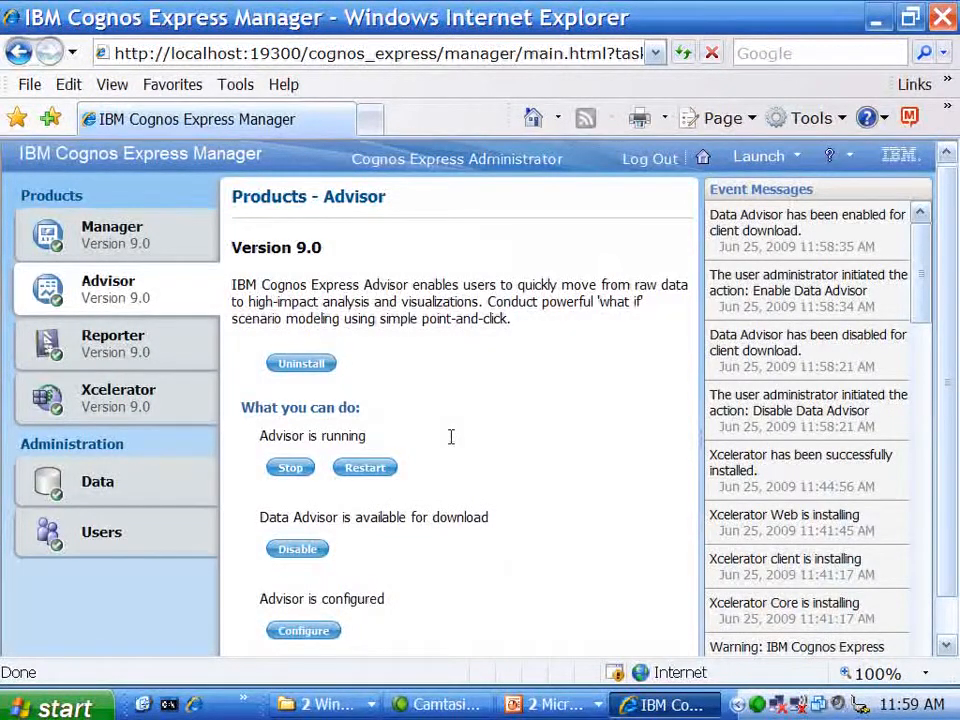
pyautogui.click(137, 352)
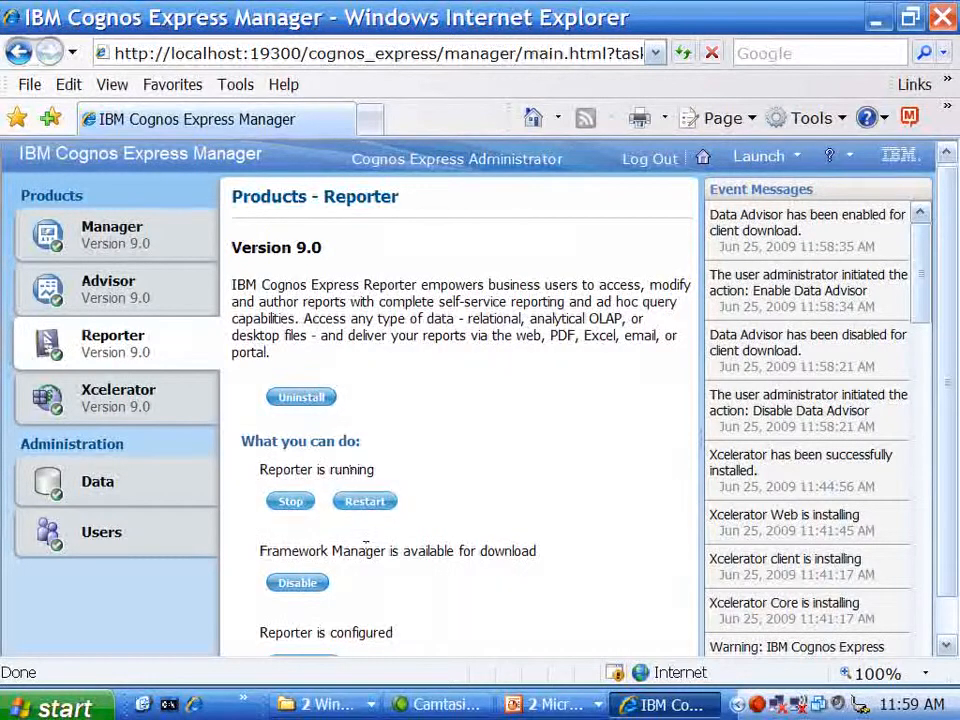
# - Try a 38% Reporter resource allocation threshold, restore 100%, then go to Xcelerator
pyautogui.scroll(-1, 952, 356)
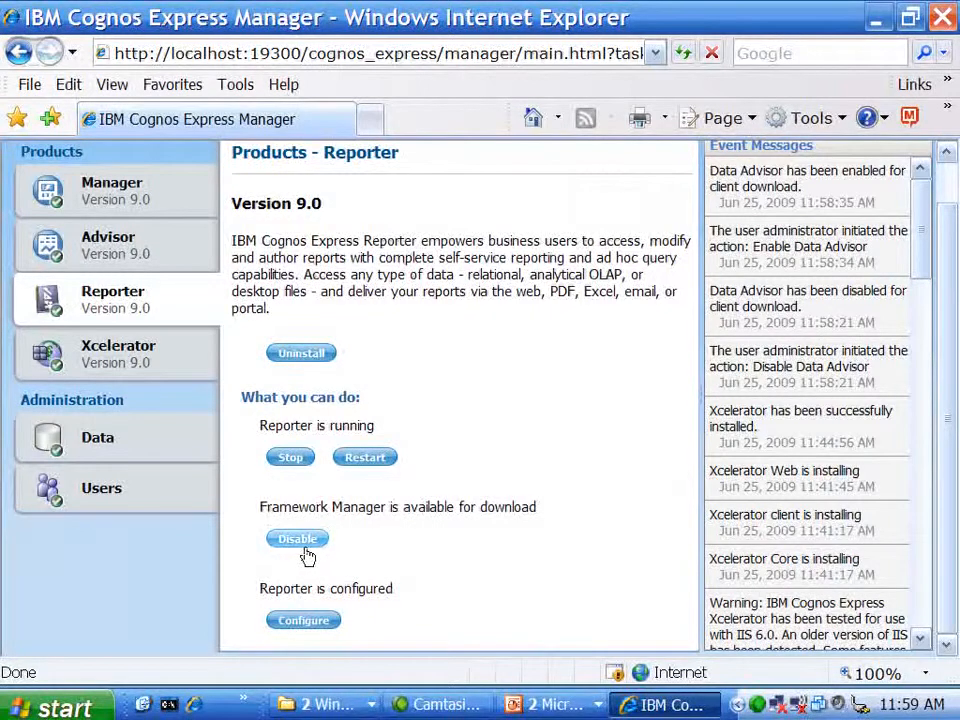
pyautogui.click(320, 624)
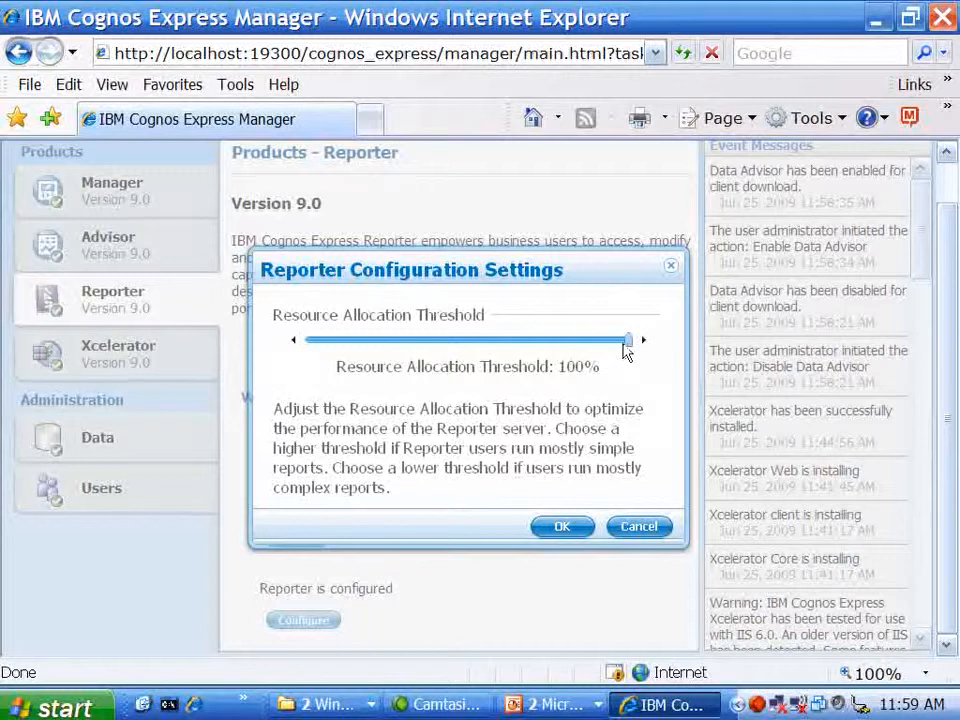
pyautogui.moveTo(628, 347); pyautogui.dragTo(432, 352)
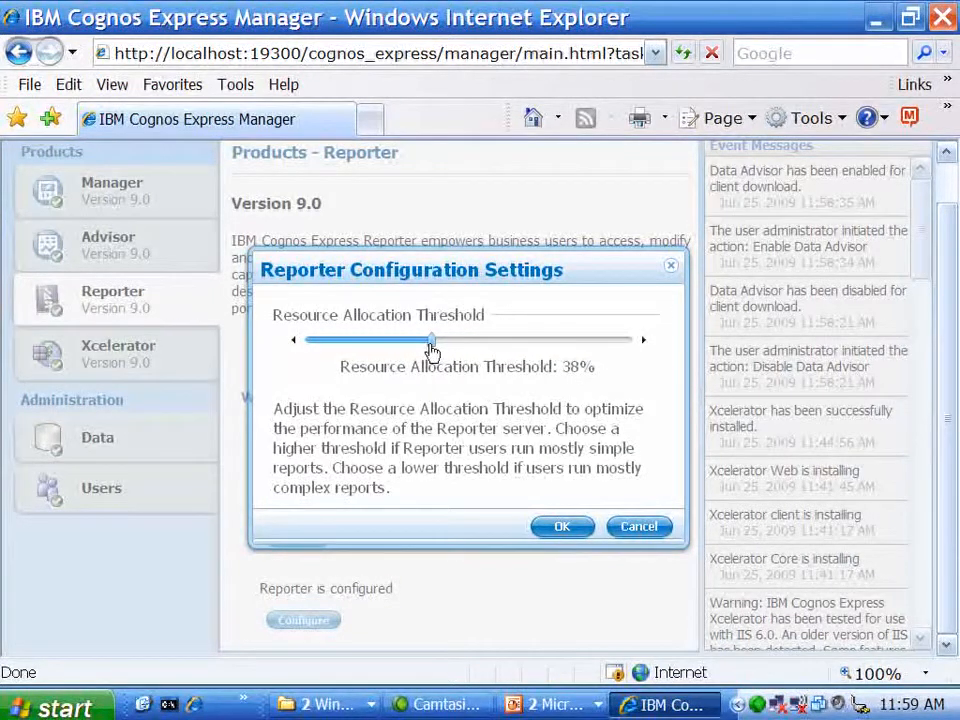
pyautogui.moveTo(432, 350); pyautogui.dragTo(634, 349)
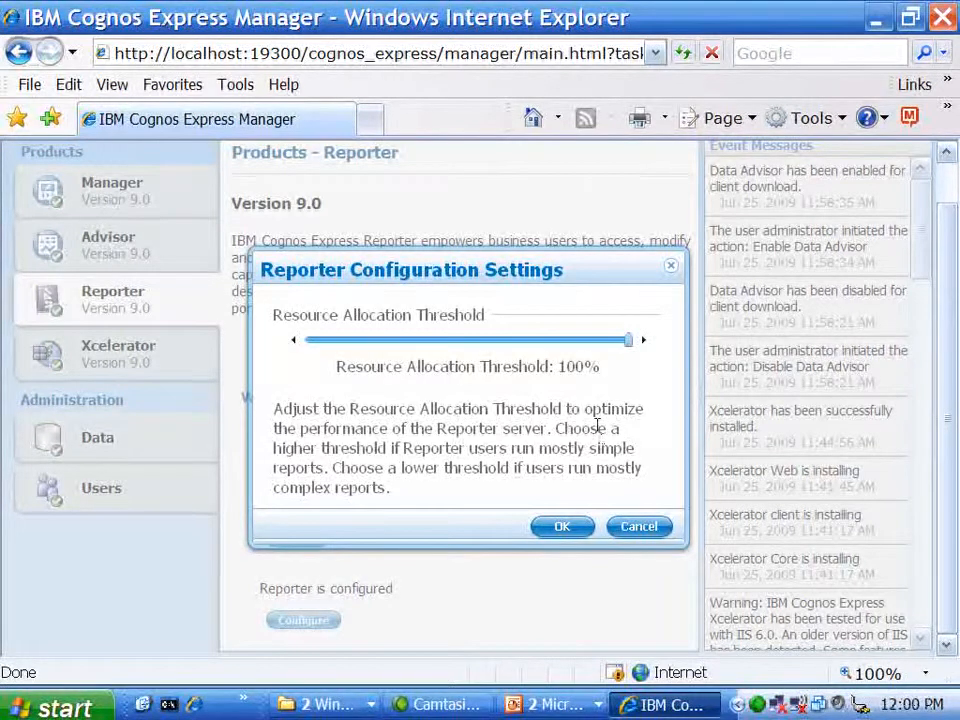
pyautogui.click(642, 528)
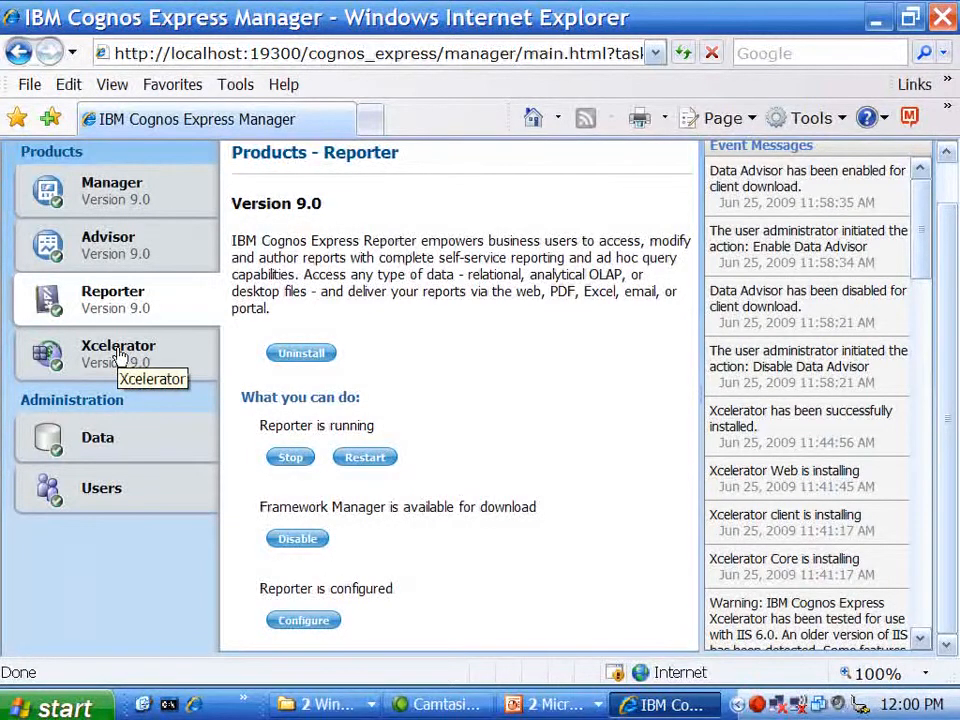
pyautogui.click(118, 354)
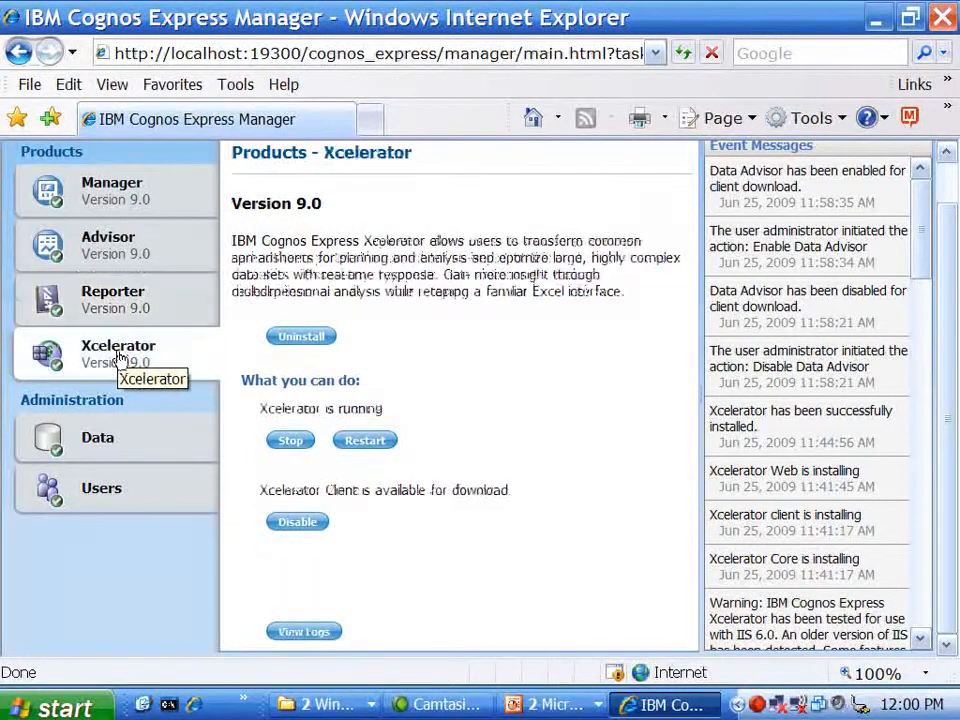
# - Enable the Xcelerator Client download on the Xcelerator product page
pyautogui.click(291, 522)
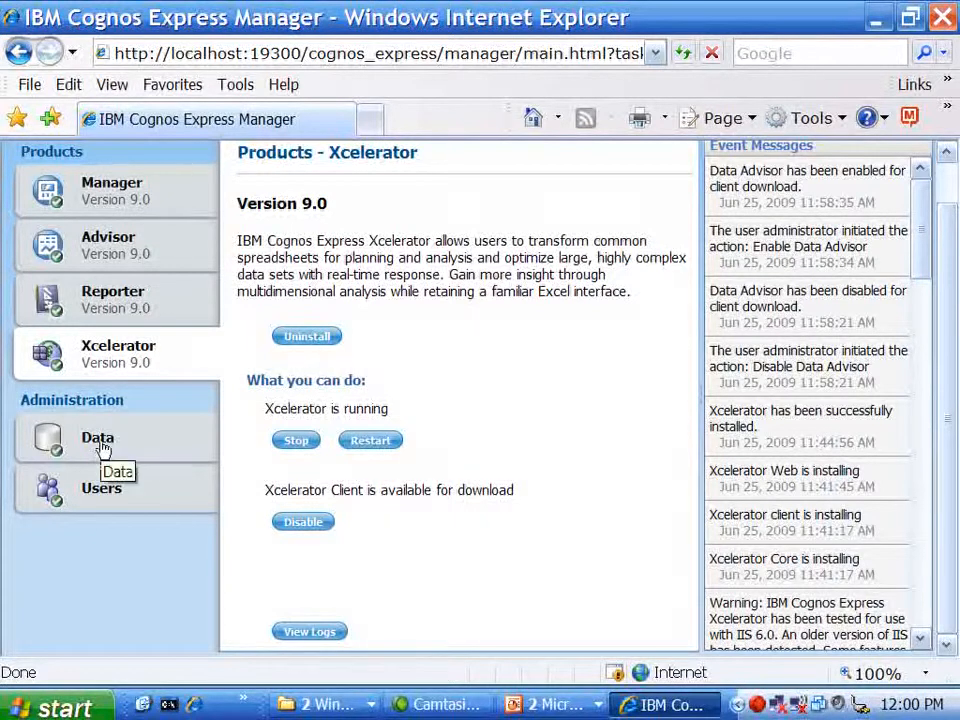
# - Go to the Users list under Administration and start adding a new user
pyautogui.click(102, 502)
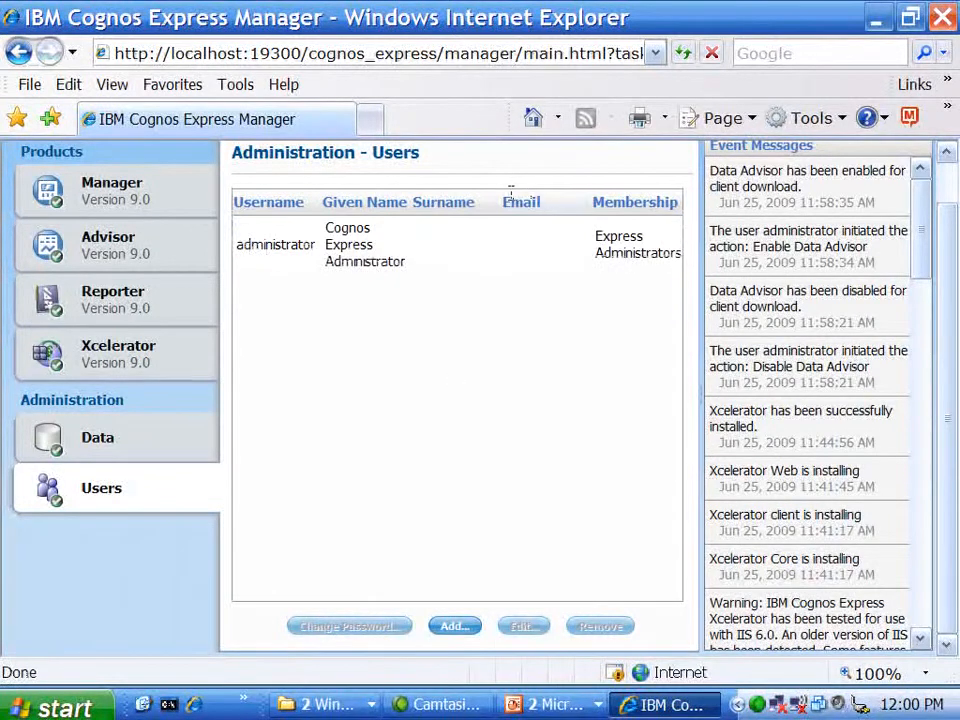
pyautogui.click(453, 262)
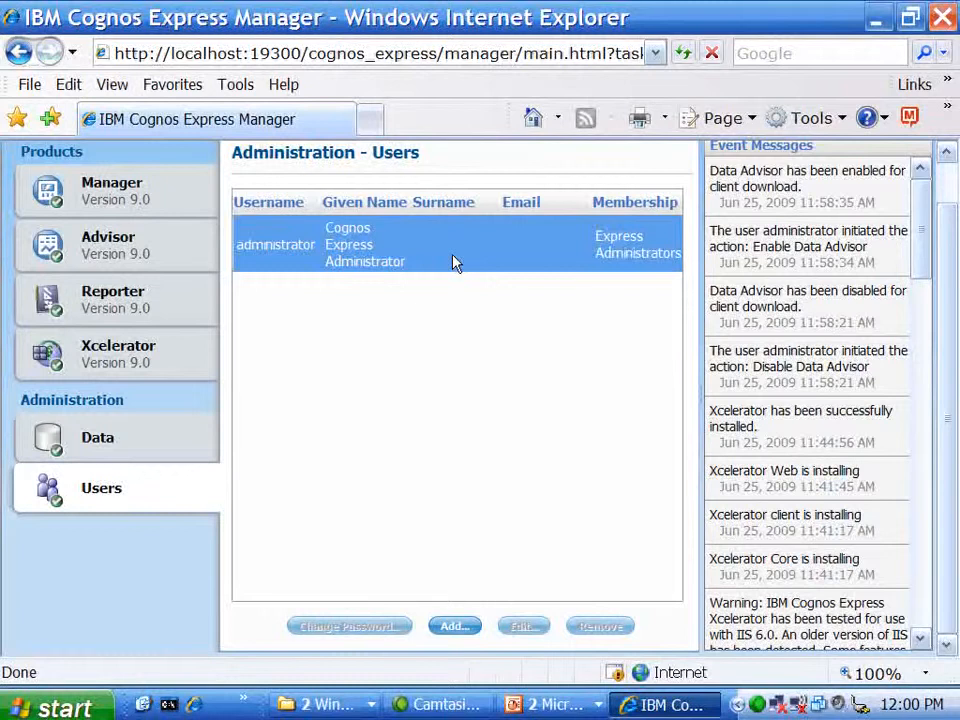
pyautogui.click(462, 626)
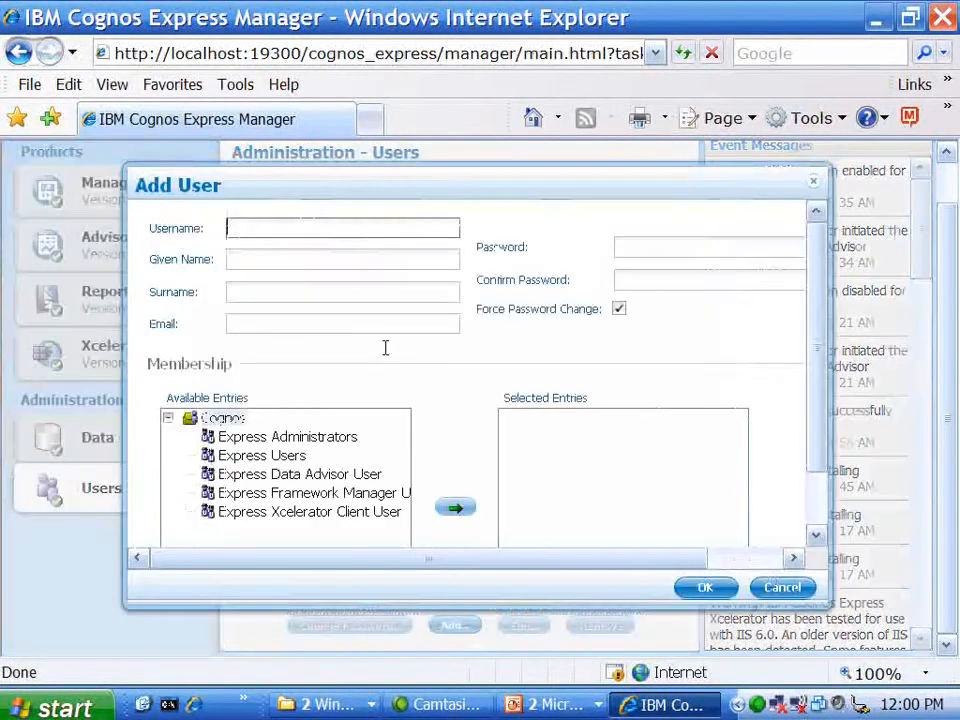
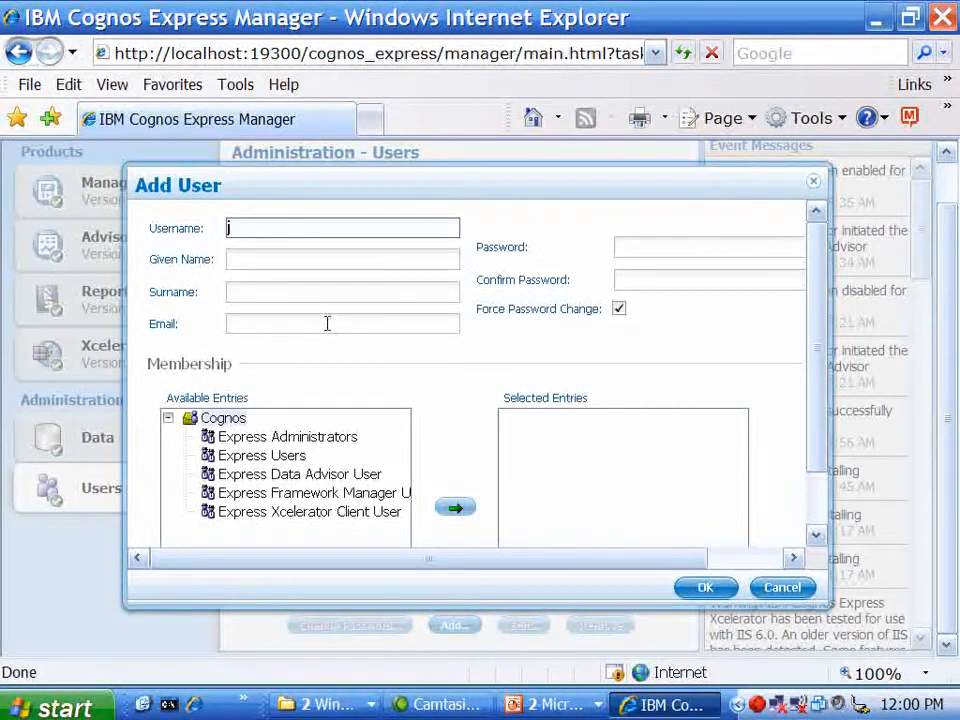
# - Enter the new user's login name, given name, surname, e-mail, and the password twice
pyautogui.press('Tab')
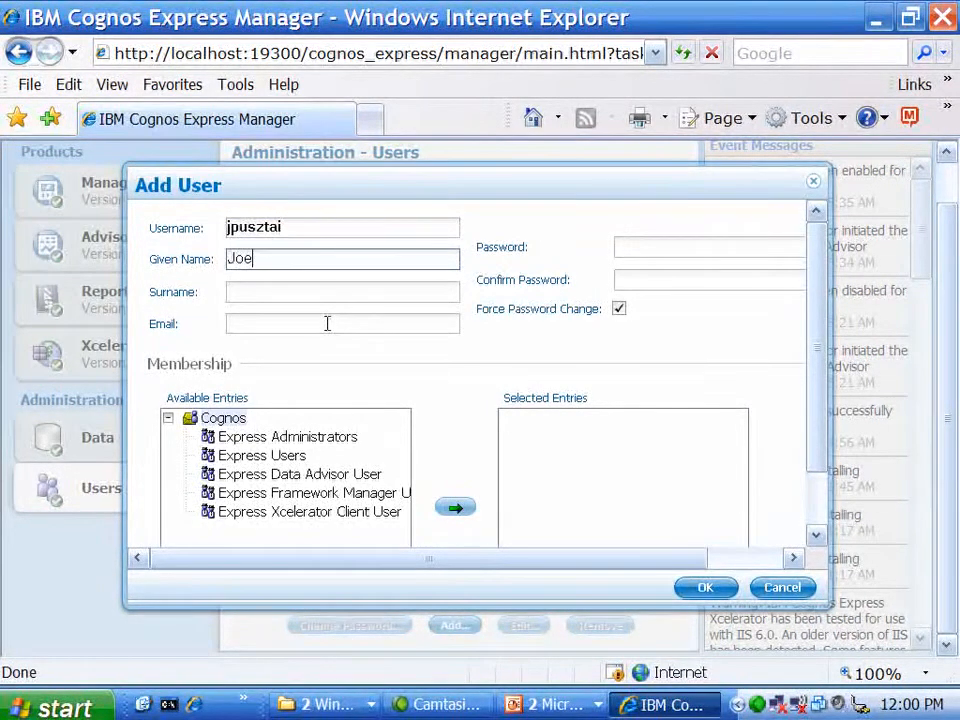
pyautogui.press('Tab')
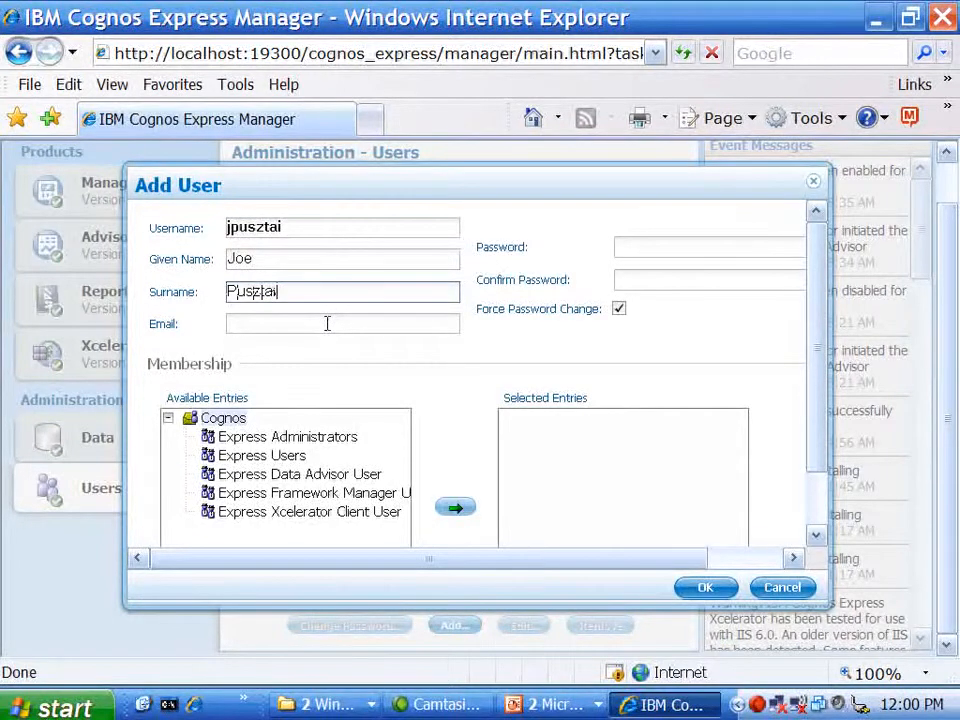
pyautogui.press('Tab')
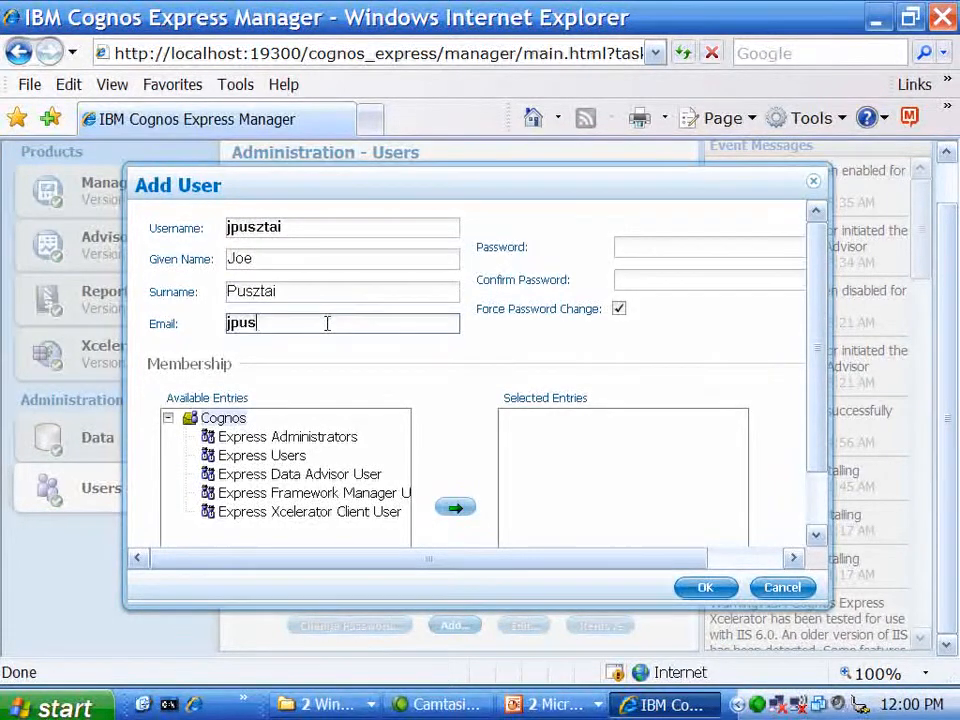
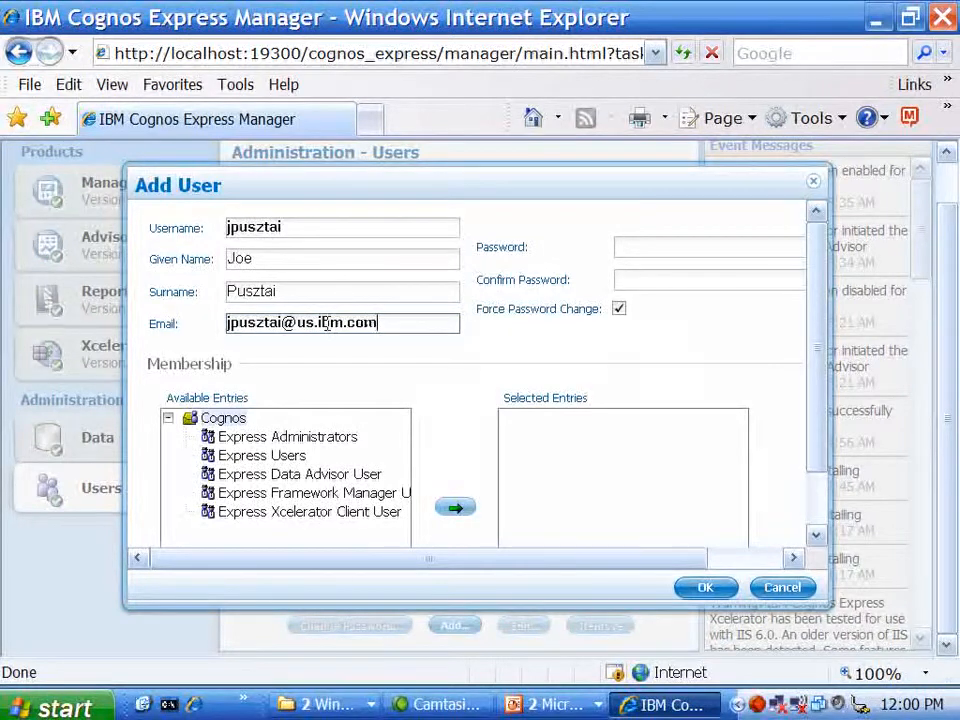
pyautogui.press('Tab')
pyautogui.write('password')
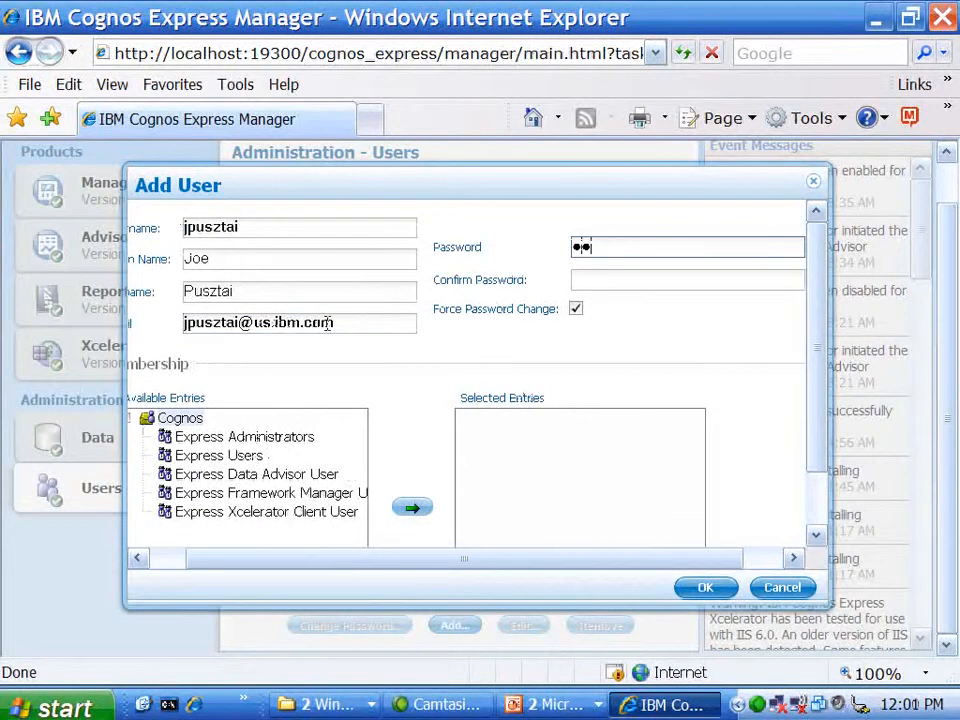
pyautogui.press('Tab')
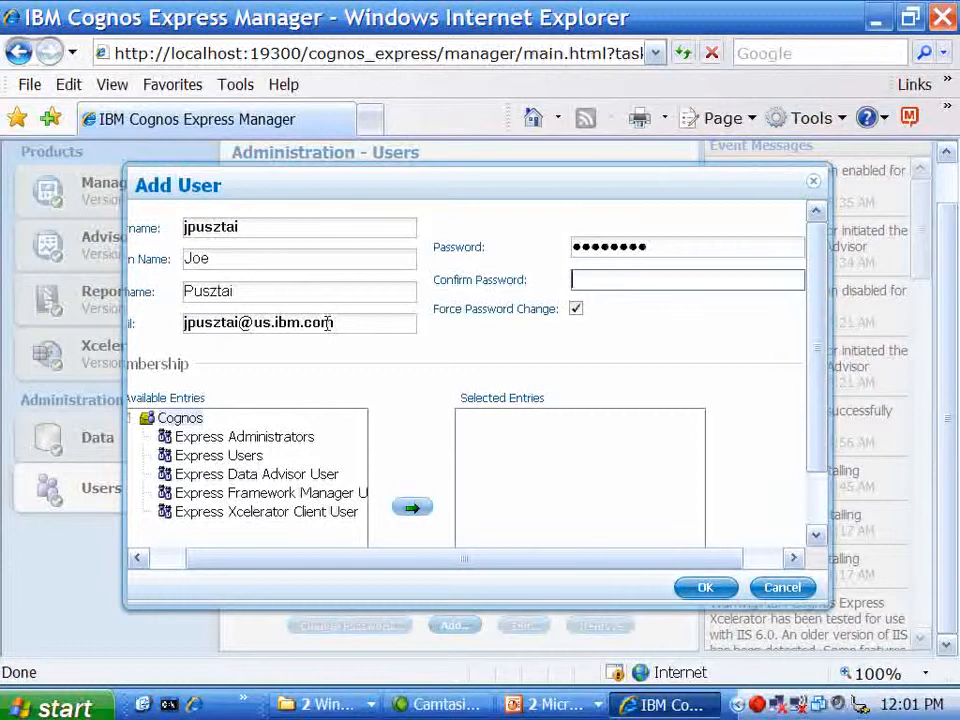
pyautogui.write('password')
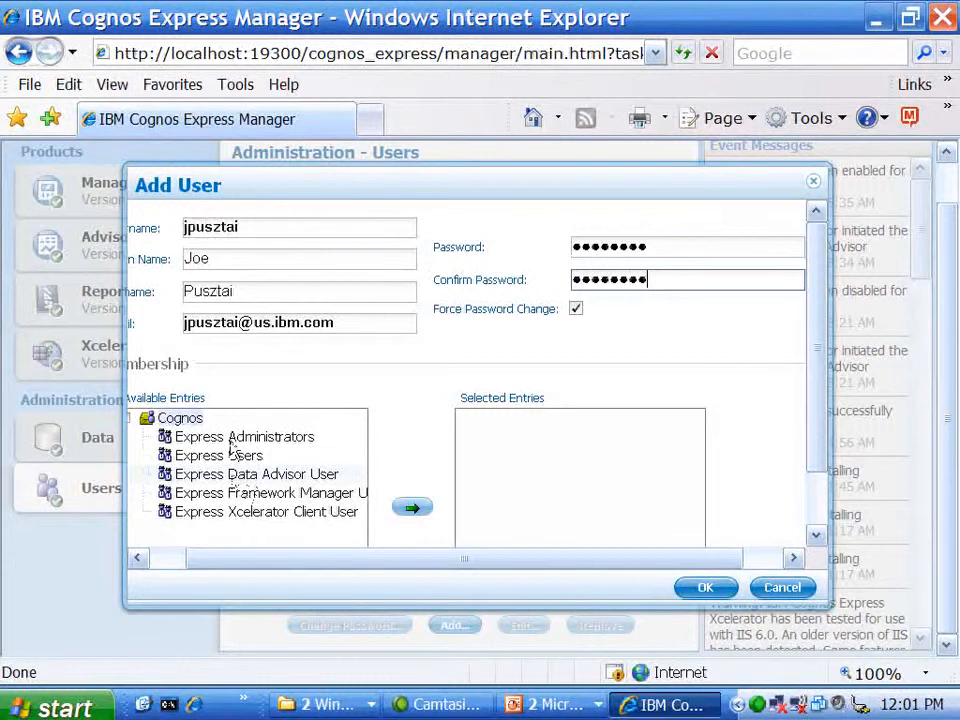
# - Add the groups Express Users, Express Data Advisor User and Express Xcelerator Client User, then create the user
pyautogui.click(235, 456)
pyautogui.click(410, 507)
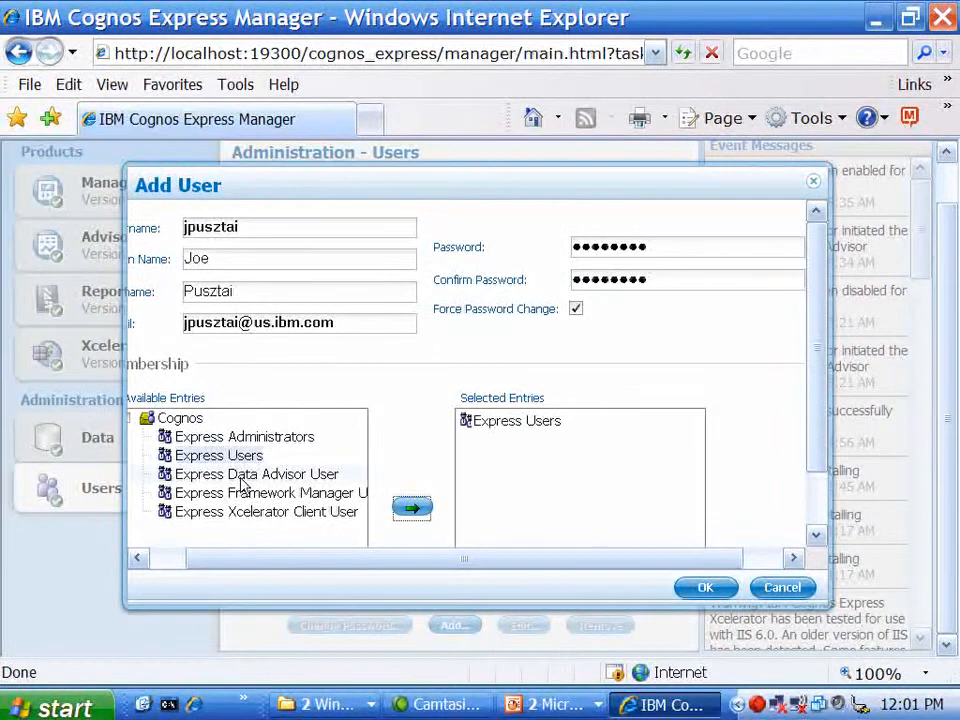
pyautogui.click(243, 476)
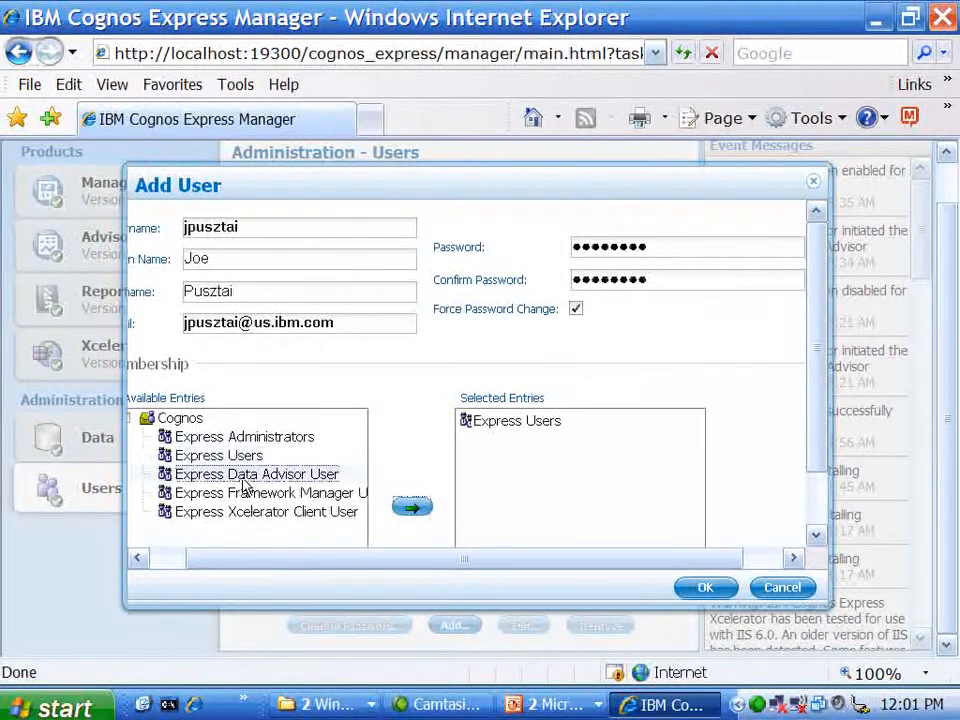
pyautogui.click(418, 508)
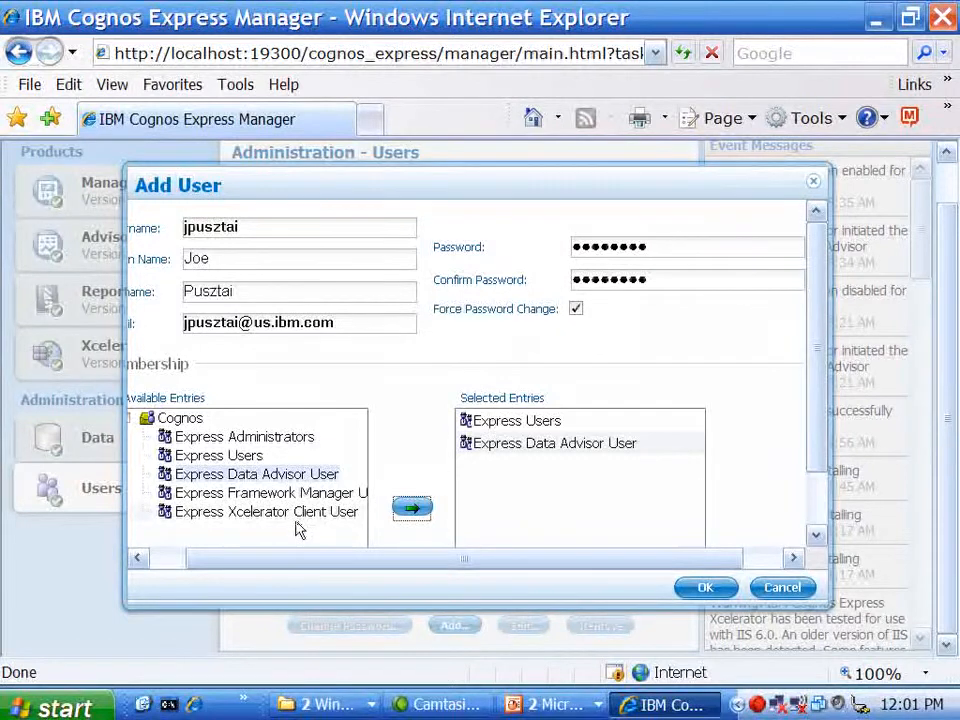
pyautogui.click(294, 518)
pyautogui.click(418, 507)
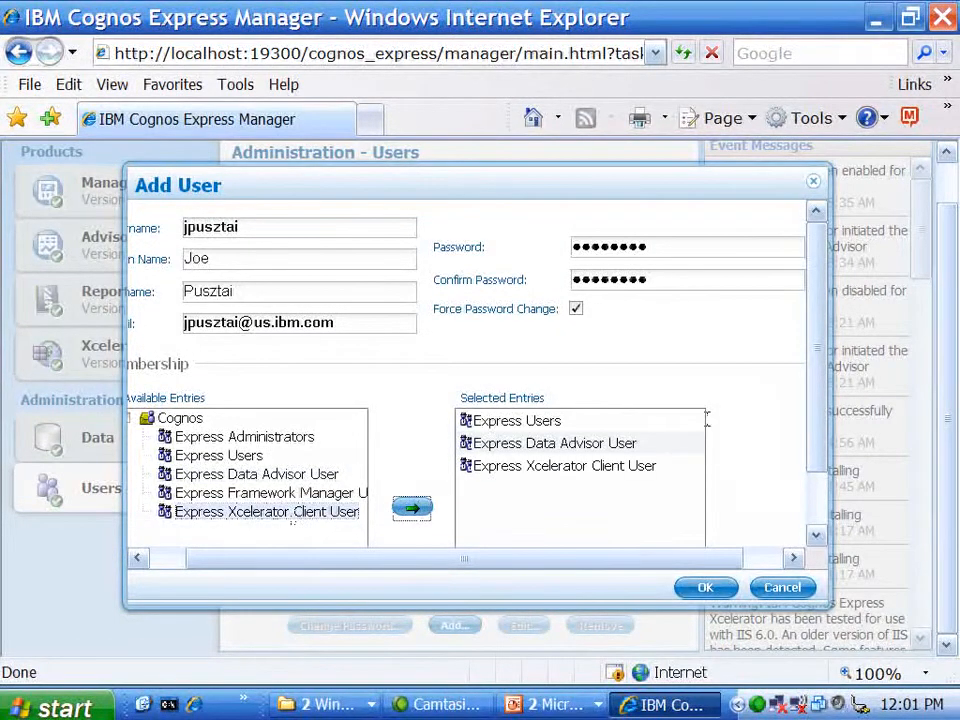
pyautogui.moveTo(820, 396); pyautogui.dragTo(810, 550)
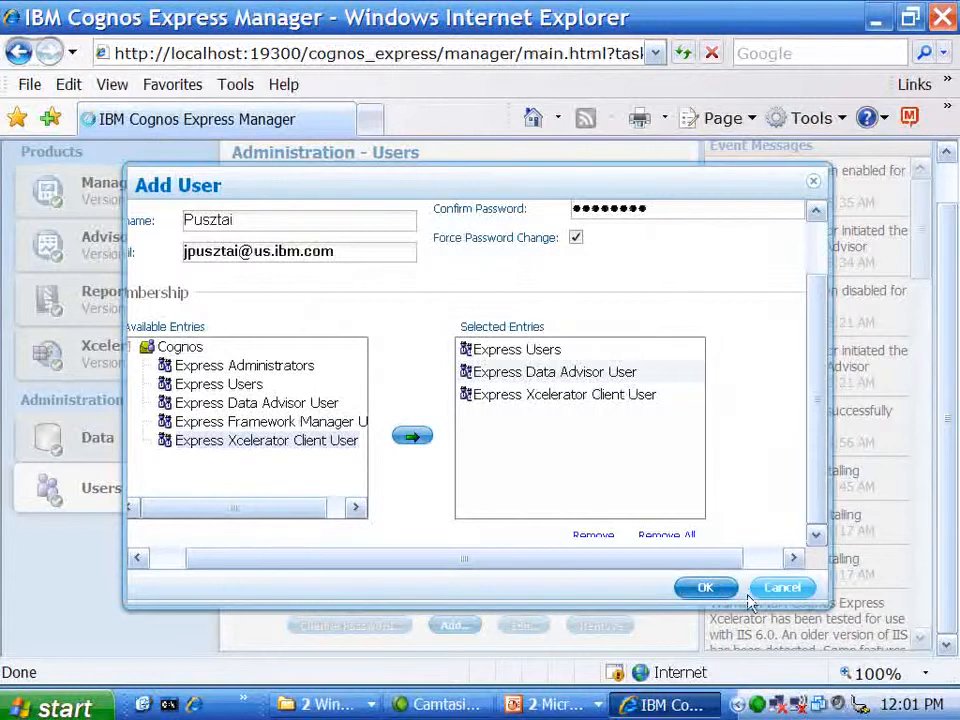
pyautogui.click(706, 587)
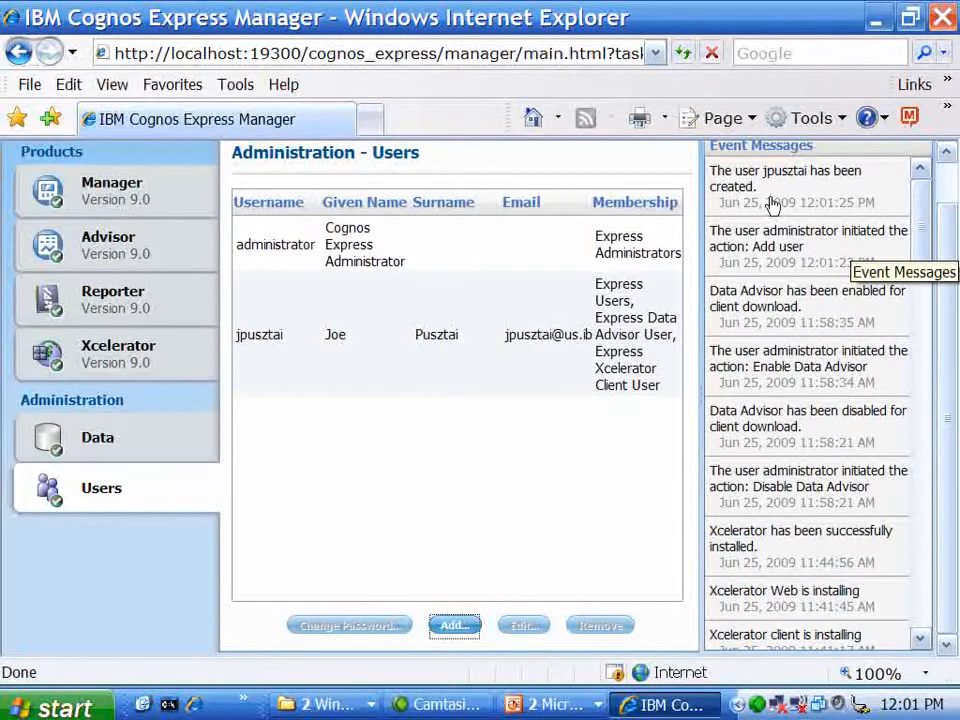
# - Select the newly added user, then go to the Data administration page
pyautogui.click(636, 310)
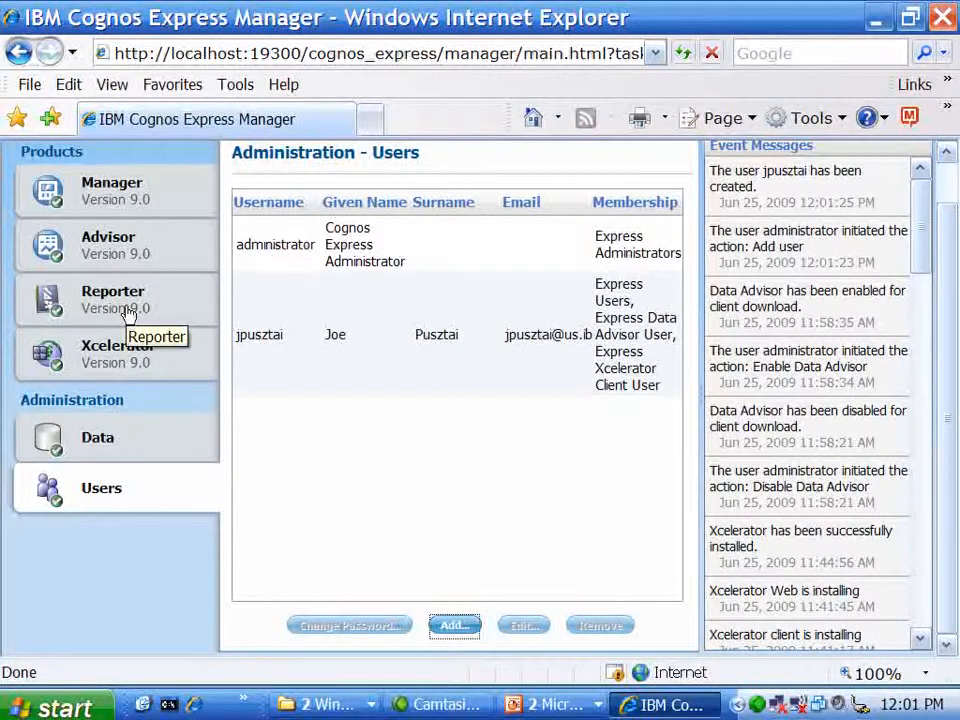
pyautogui.click(97, 440)
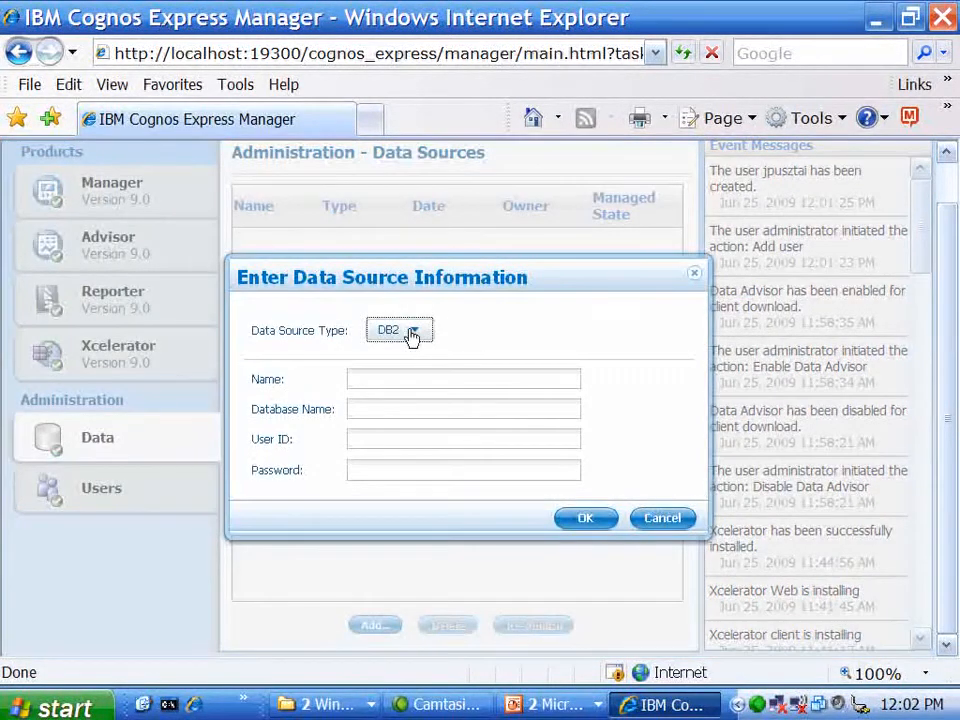
# - Set the data source type to Microsoft SQL Server (OLE DB) and name it NW
pyautogui.click(411, 335)
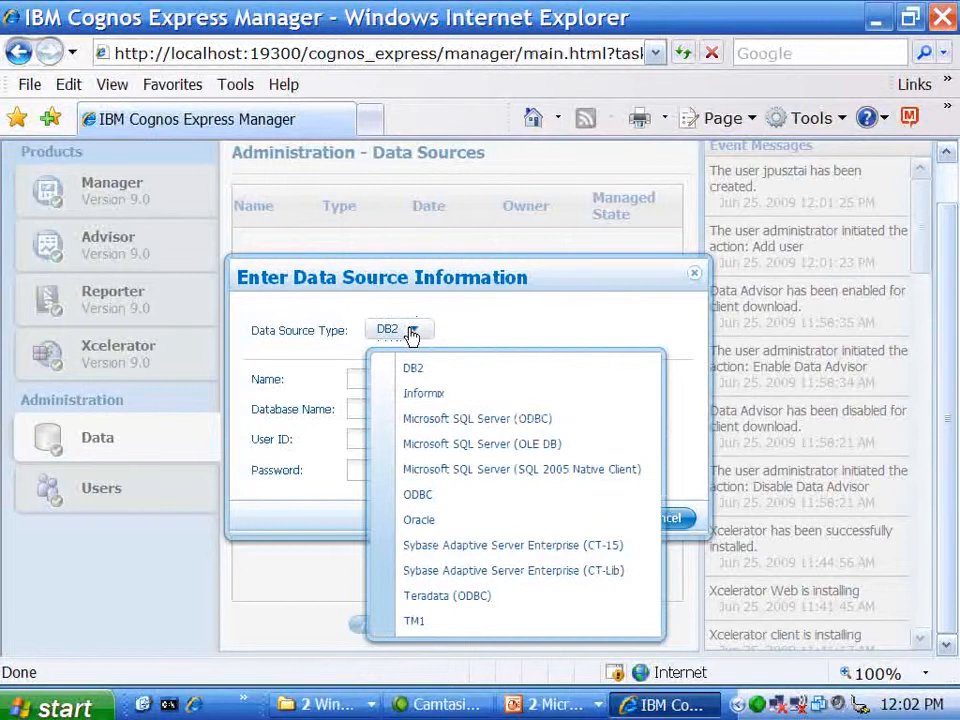
pyautogui.click(427, 457)
pyautogui.click(373, 377)
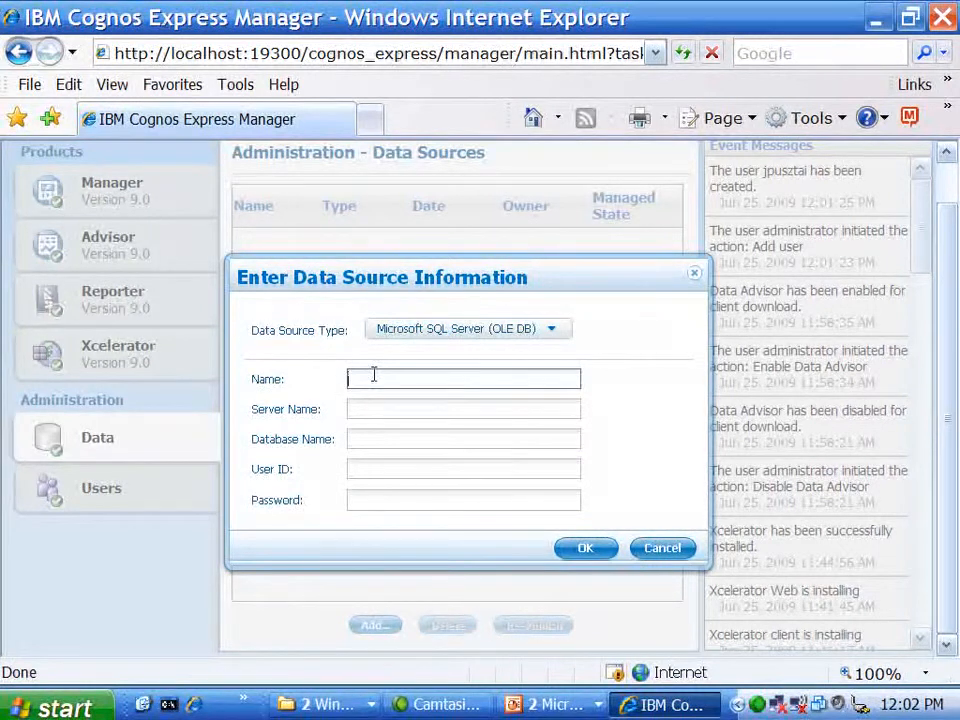
pyautogui.write('NW')
# - Fill in the server name, Northwind database, login user ID and password, and submit
pyautogui.press('Tab')
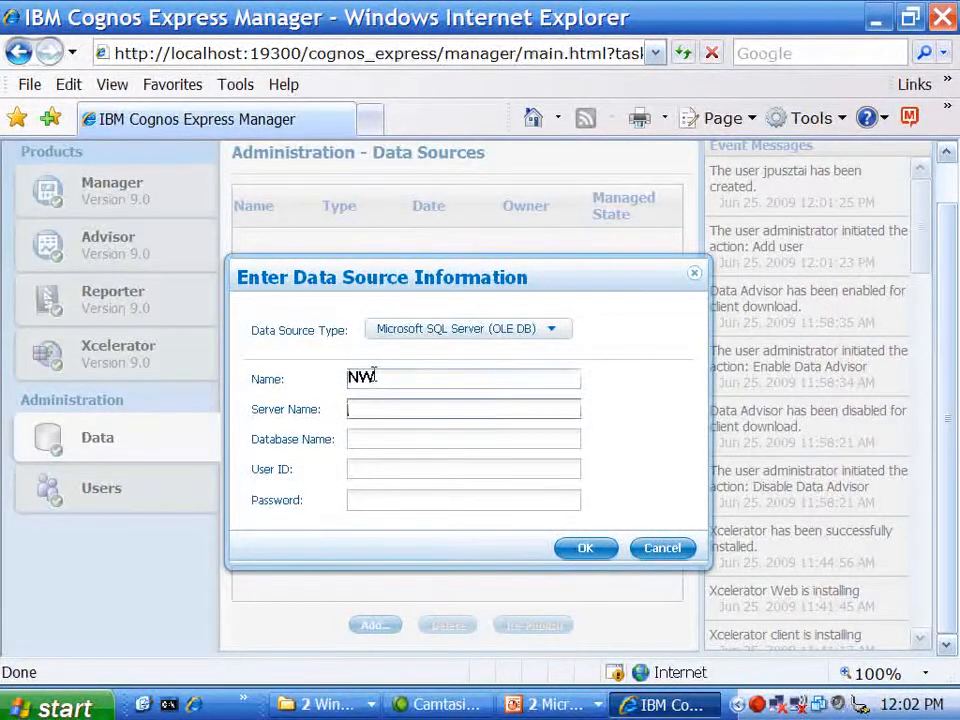
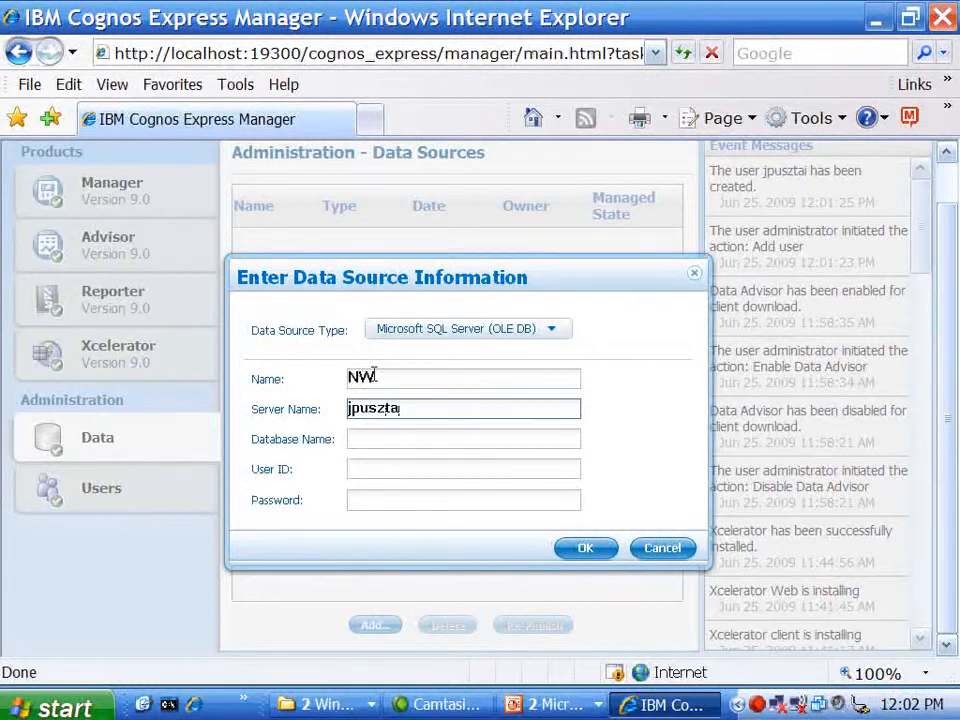
pyautogui.press('Tab')
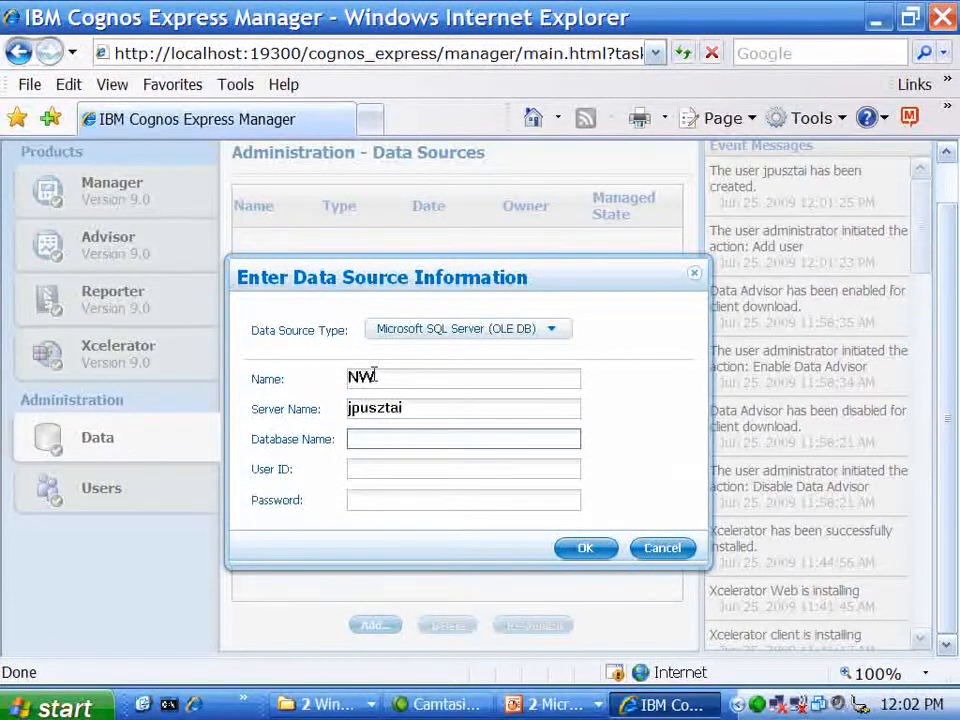
pyautogui.write('Northwin')
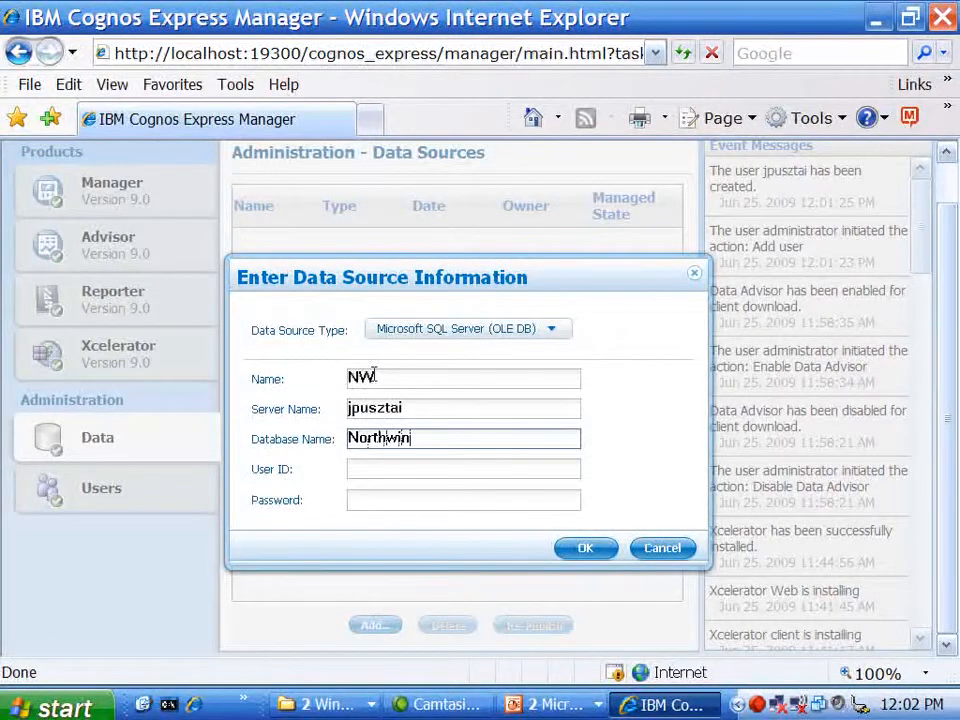
pyautogui.write('d')
pyautogui.press('Tab')
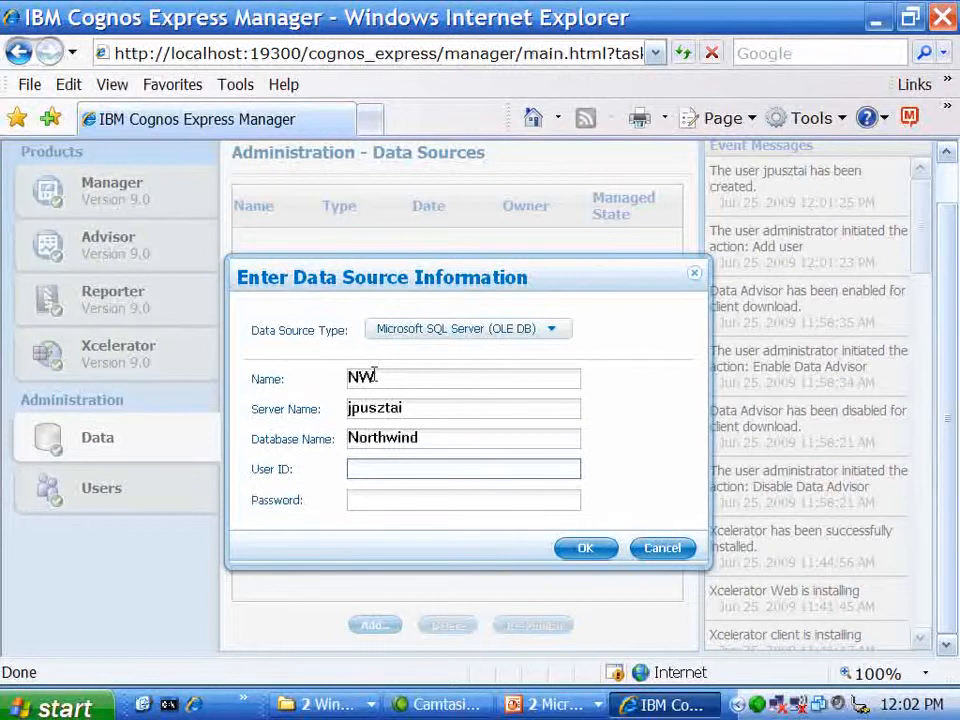
pyautogui.write('sa')
pyautogui.press('Tab')
pyautogui.write('••')
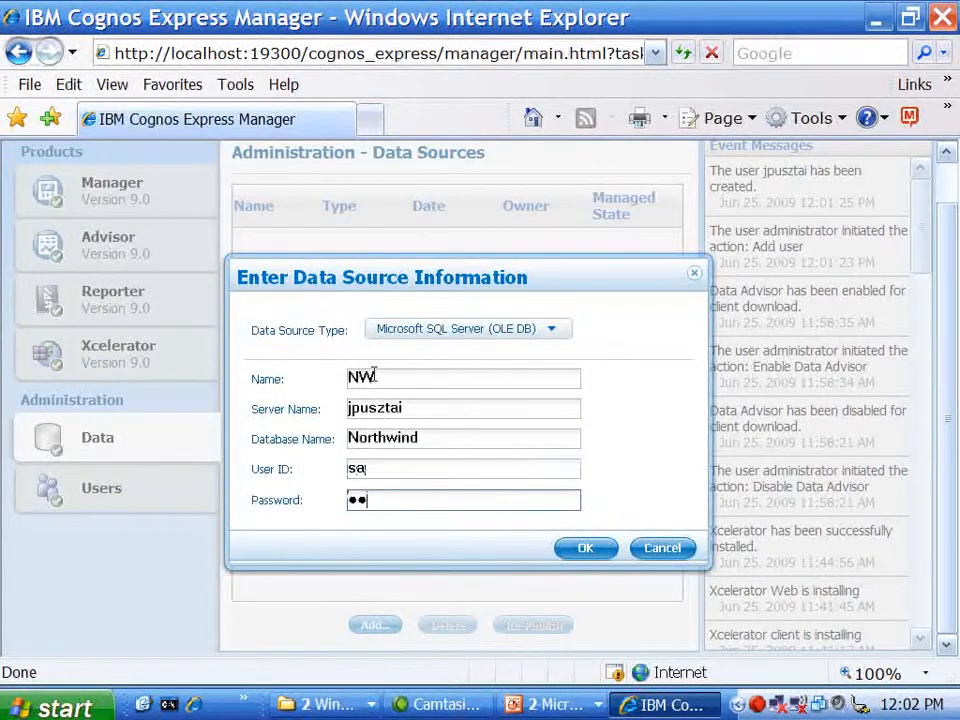
pyautogui.click(581, 551)
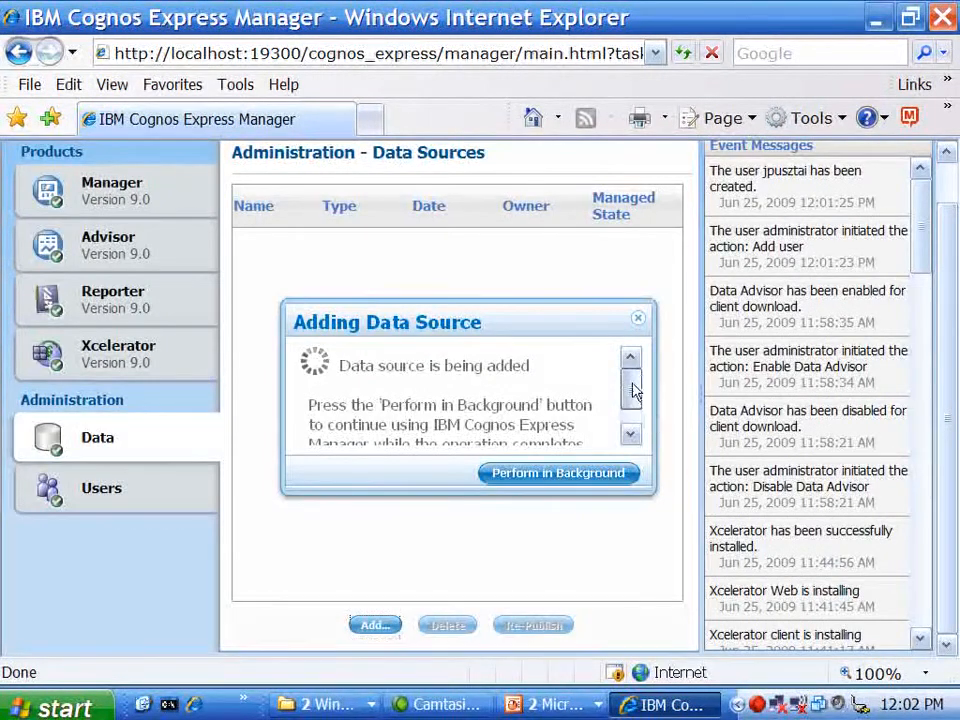
# - Let NW publish in the background, then return to the PowerPoint slide show
pyautogui.moveTo(636, 388); pyautogui.dragTo(634, 413)
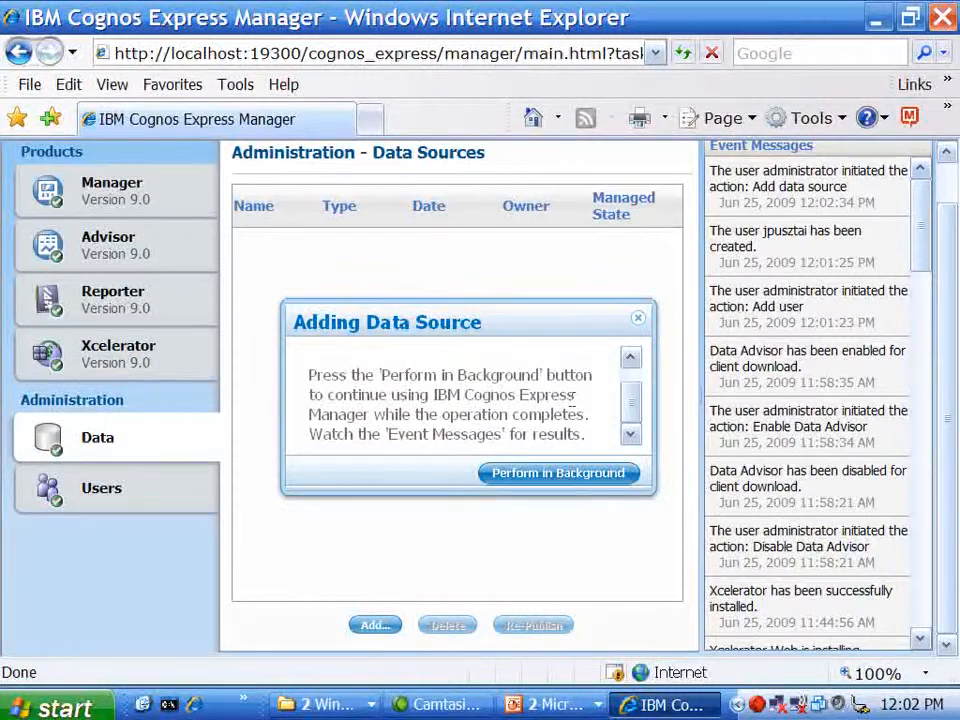
pyautogui.click(592, 480)
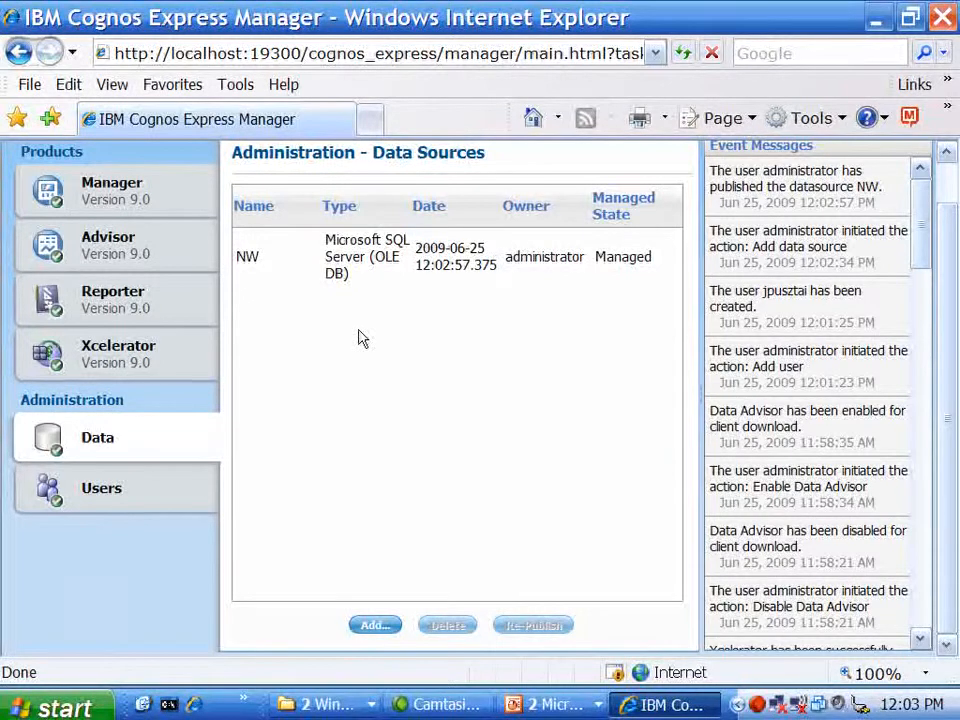
pyautogui.click(555, 705)
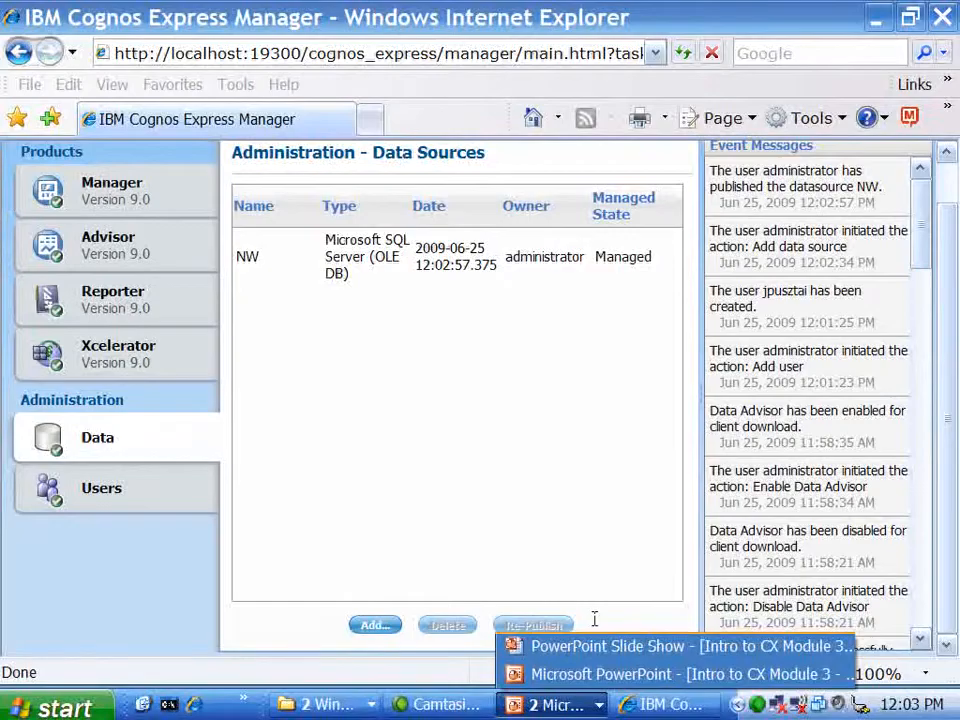
pyautogui.click(580, 646)
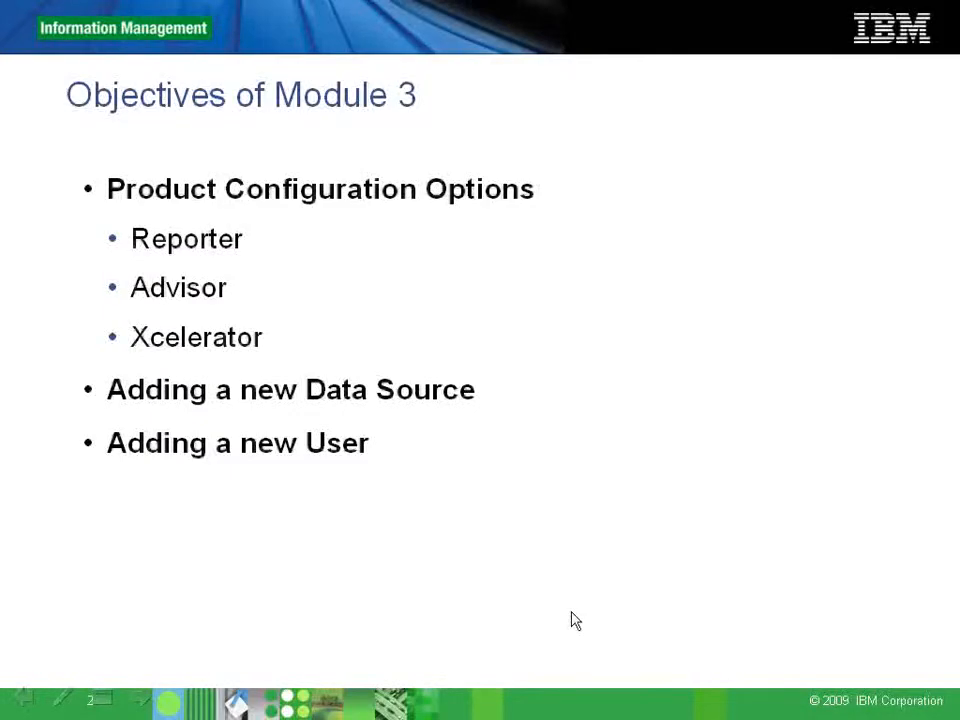